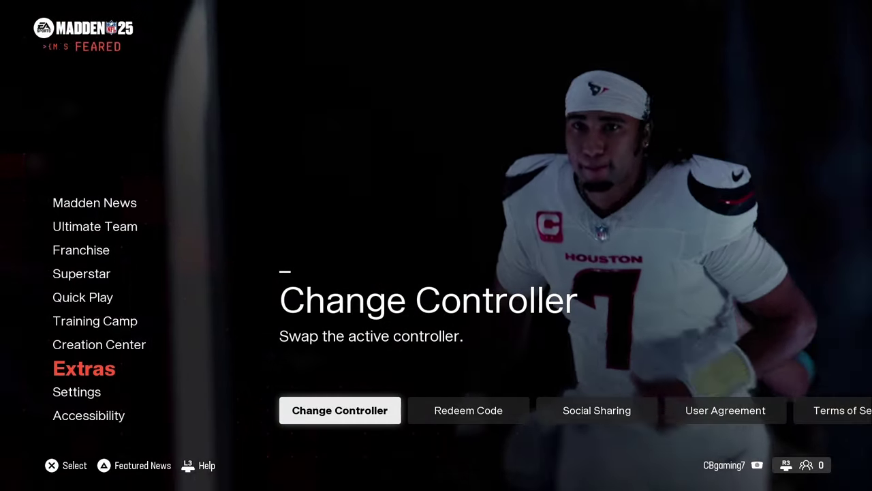
Preview the Ultimate Team, Franchise and Superstar mode descriptions on the main menu.
key("Up")
key("Up")
key("Up")
key("Up")
key("Up")
key("Up")
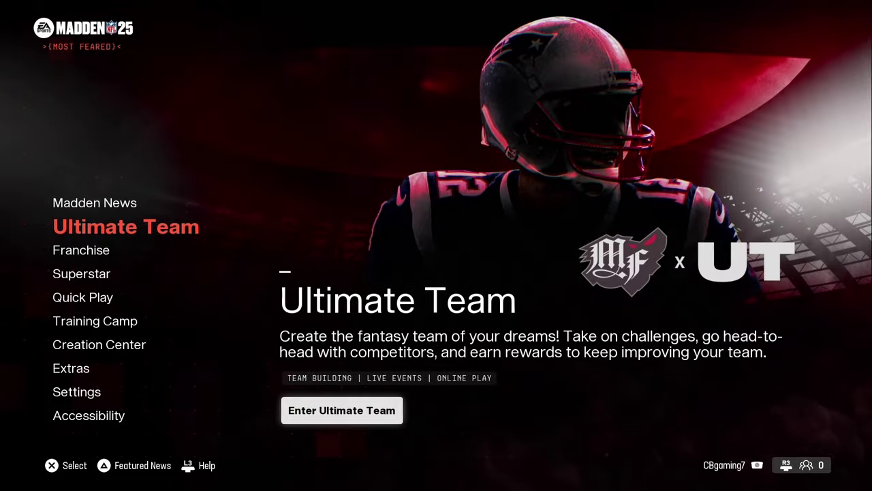
key("Down")
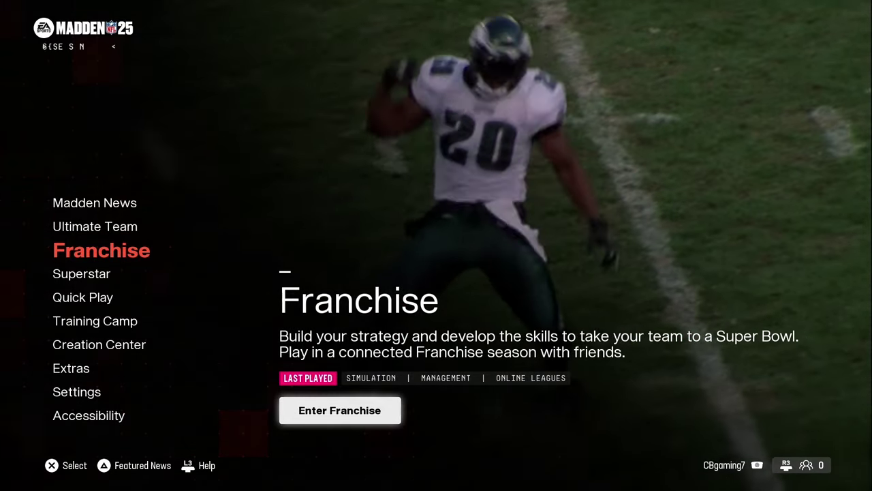
key("Down")
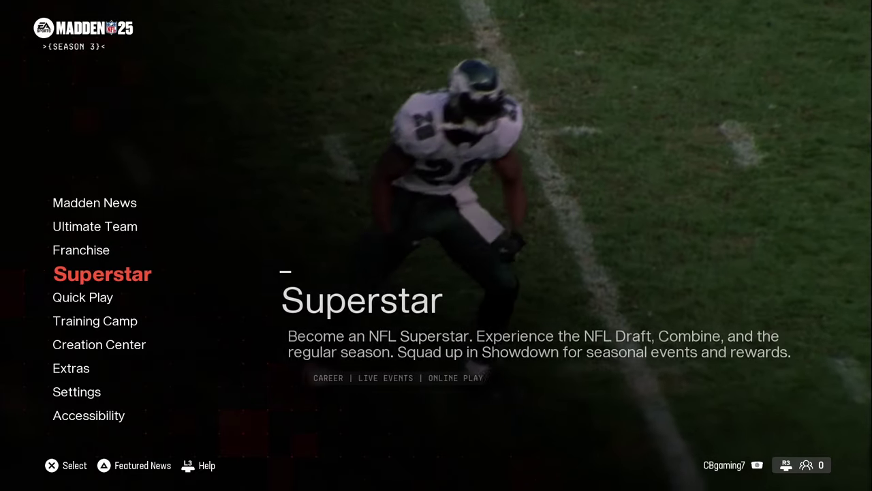
key("Up")
key("Up")
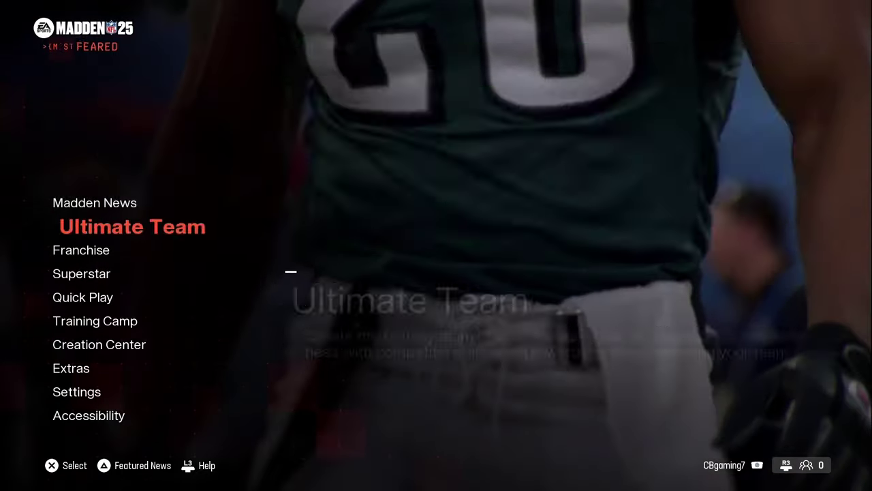
key("Down")
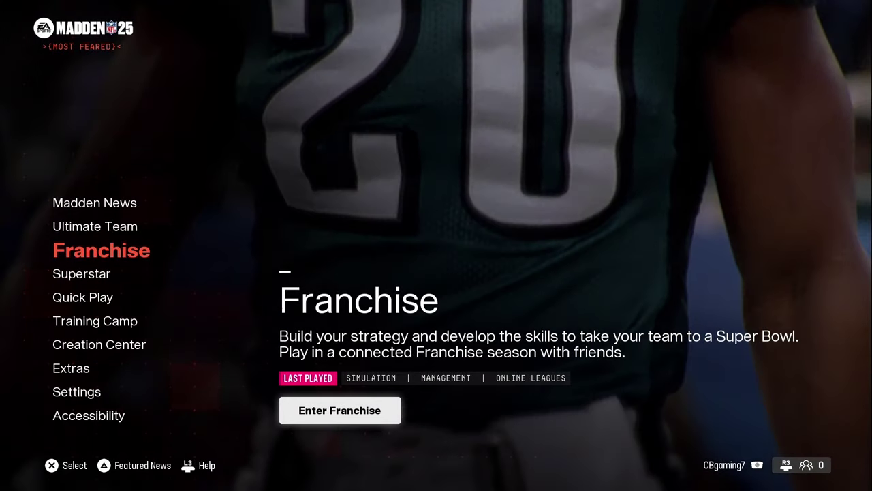
key("Down")
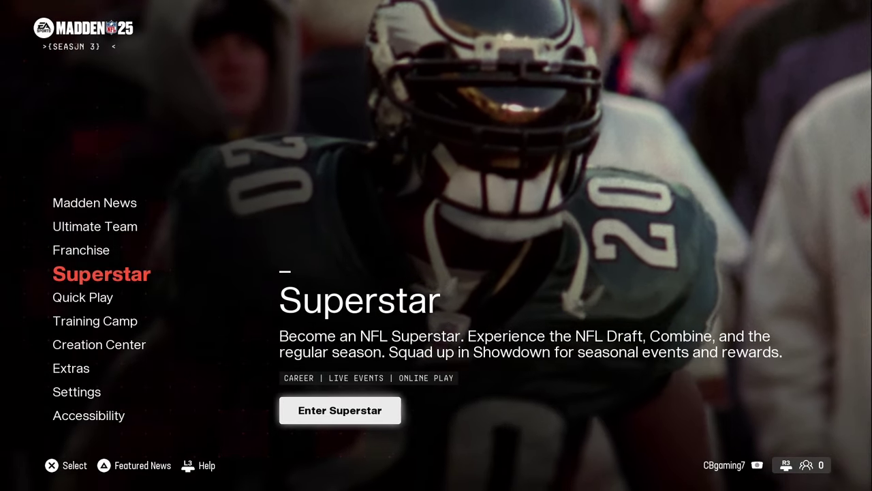
Move down to Creation Center and highlight the Playbooks option.
key("Down")
key("Down")
key("Down")
key("Down")
key("Down")
key("Up")
key("Up")
key("Up")
key("Down")
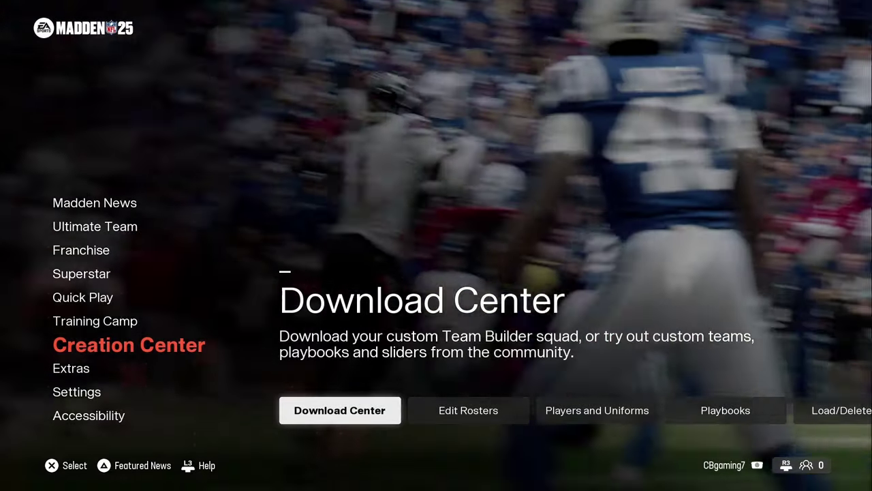
key("Right")
key("Right")
key("Right")
Open Custom Playbooks and choose Create Offense instead of Create Defense.
key("Return")
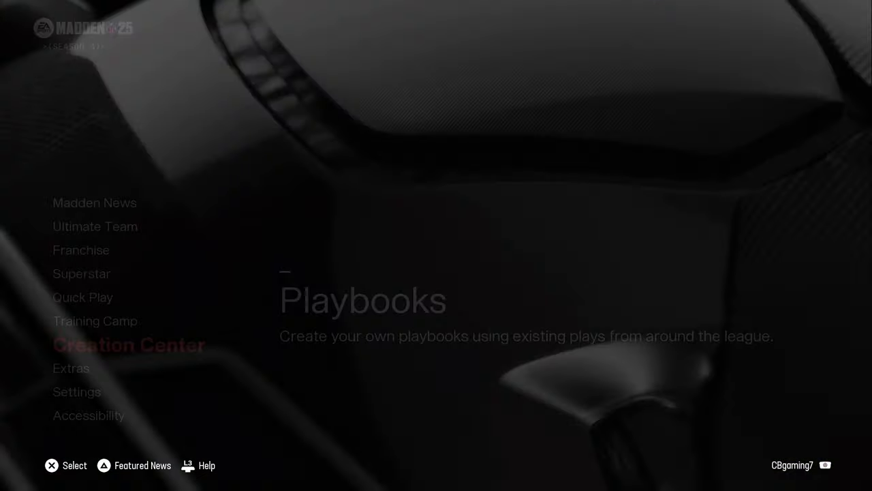
key("Down")
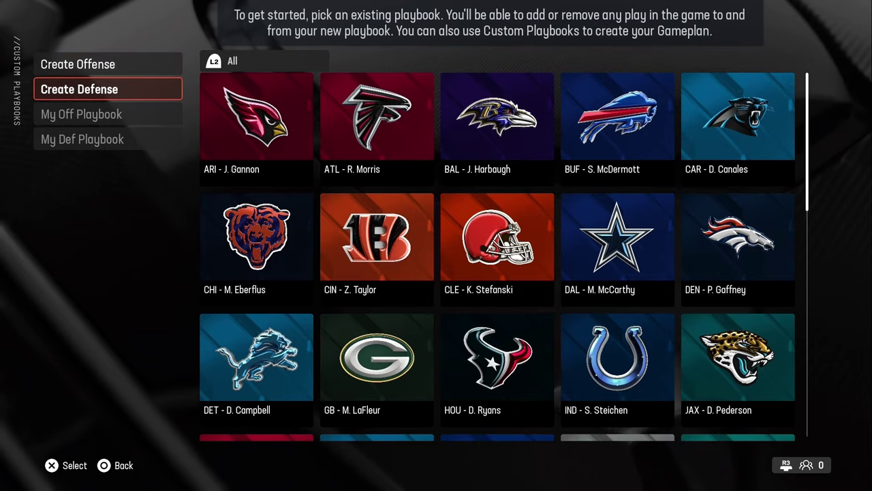
key("Up")
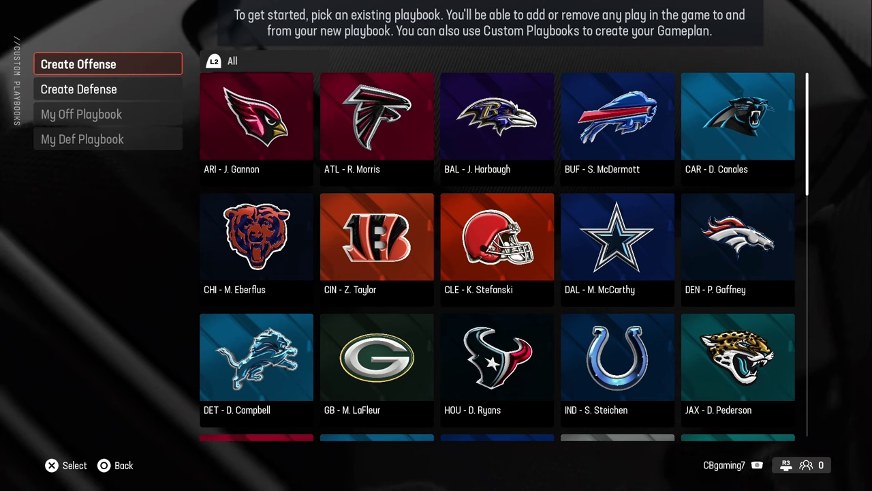
Browse the team playbook tiles from CHI, DET and IND down through MIA, NYJ, PHI and TB.
key("Right")
key("Right")
key("Right")
key("Right")
key("Right")
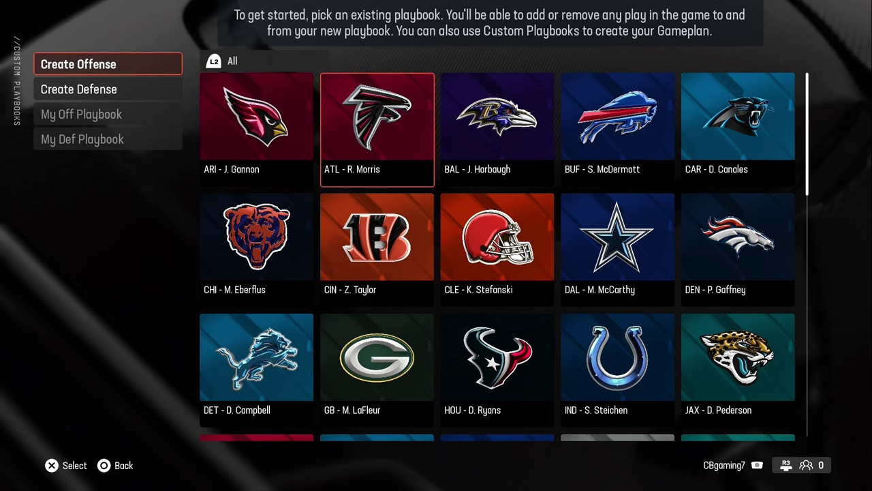
key("Down")
key("Left")
key("Left")
key("Left")
key("Left")
key("Down")
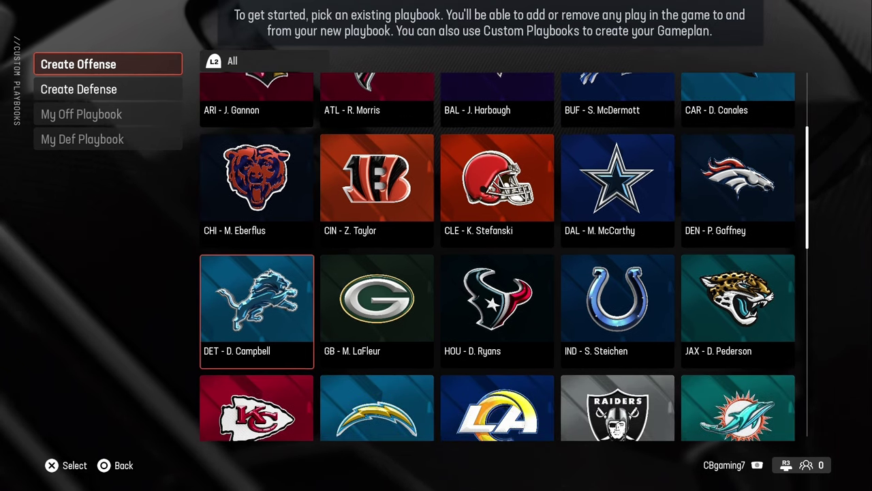
key("Right")
key("Right")
key("Right")
key("Right")
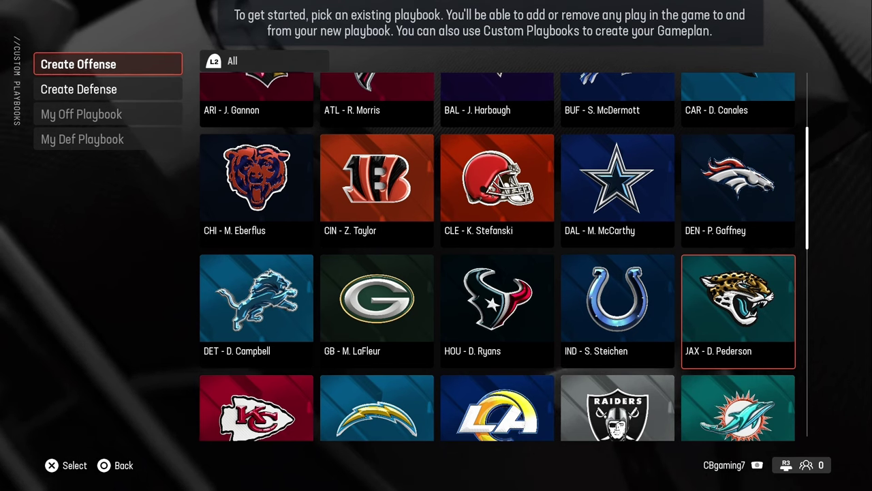
key("Left")
key("Left")
key("Left")
key("Left")
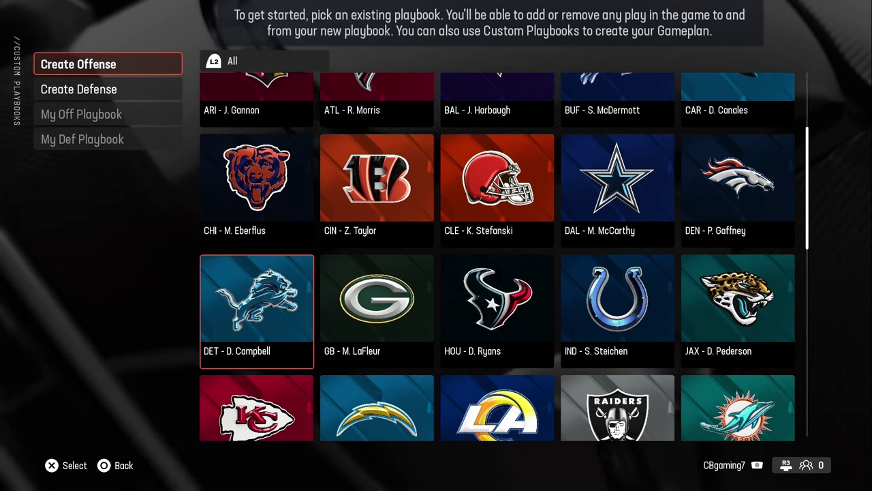
key("Right")
key("Right")
key("Right")
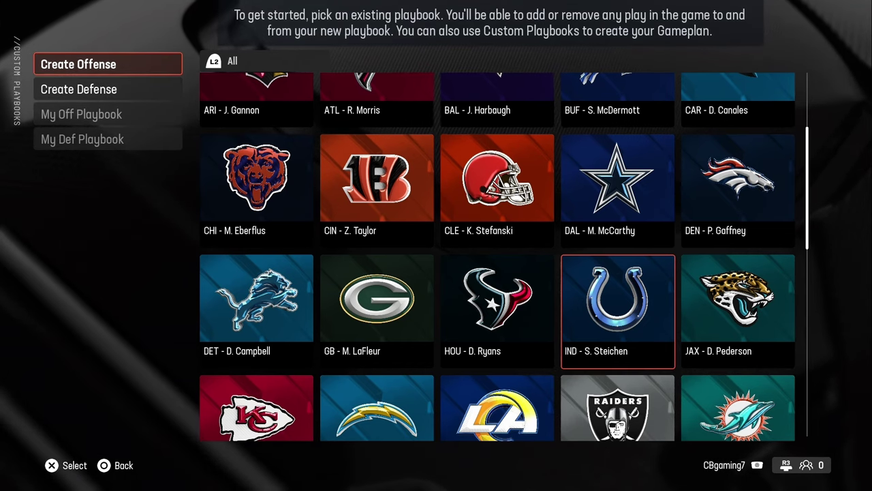
key("Right")
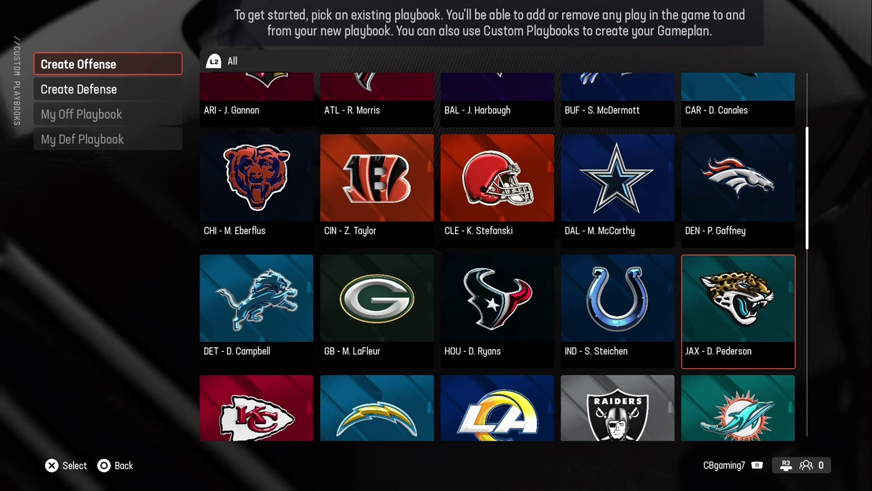
key("Down")
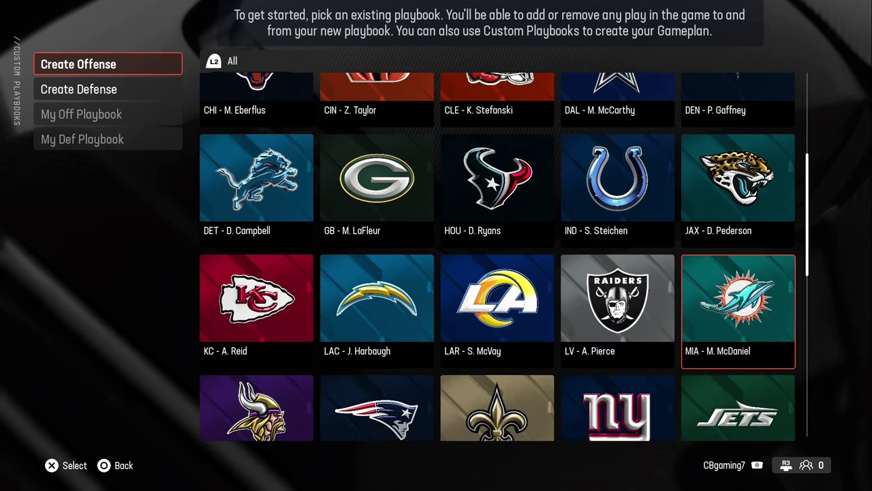
key("Left")
key("Left")
key("Left")
key("Left")
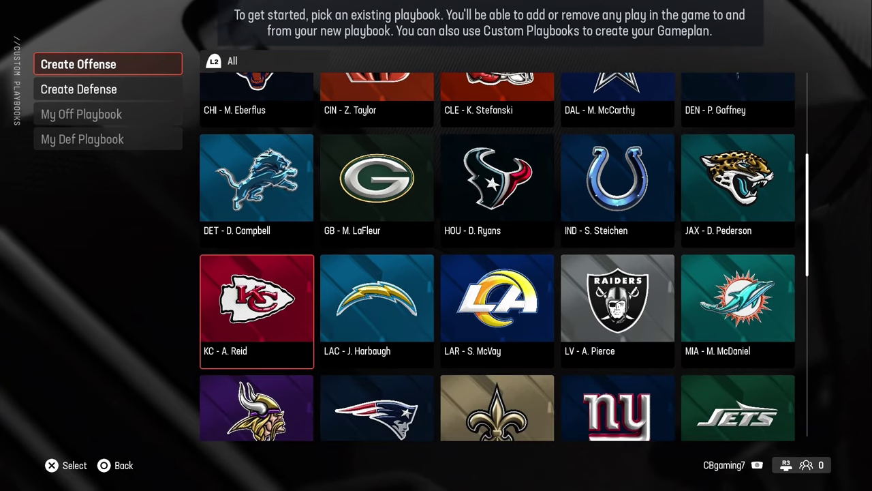
key("Right")
key("Right")
key("Right")
key("Right")
key("Down")
key("Left")
key("Left")
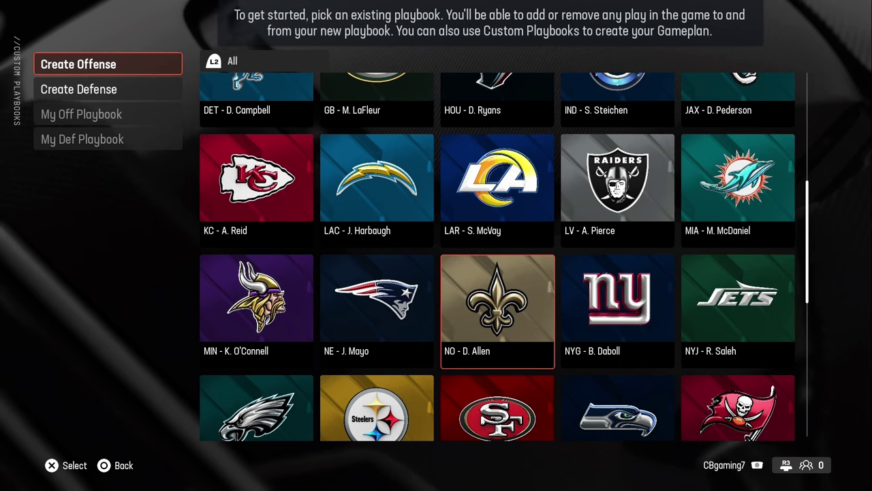
key("Left")
key("Left")
key("Down")
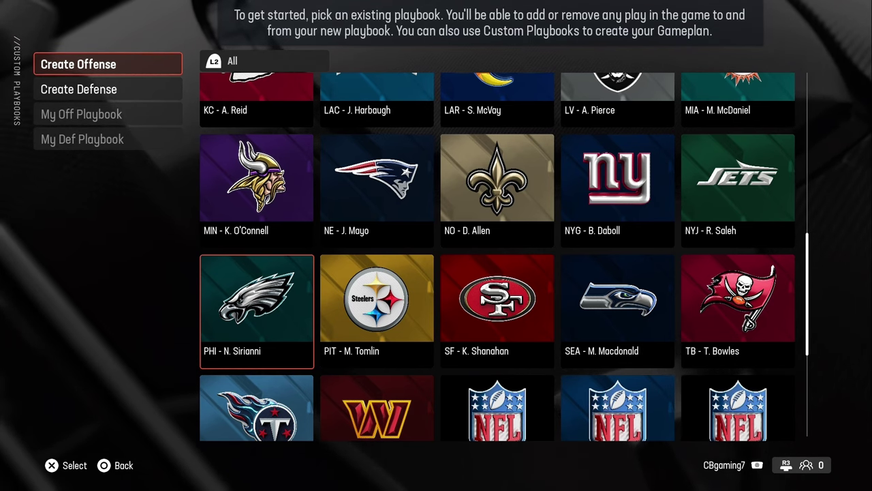
key("Right")
key("Right")
key("Right")
key("Right")
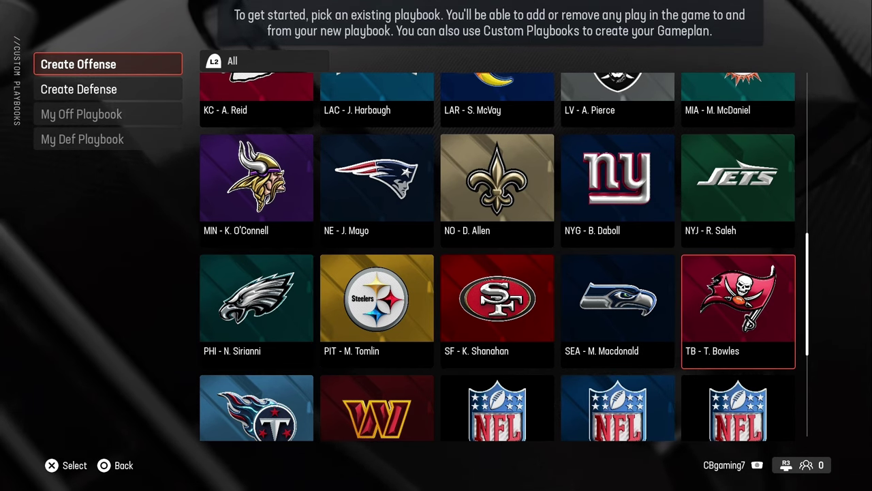
Browse back up through NYG, NE, LAC, Houston and Denver to the first row.
key("Up")
key("Left")
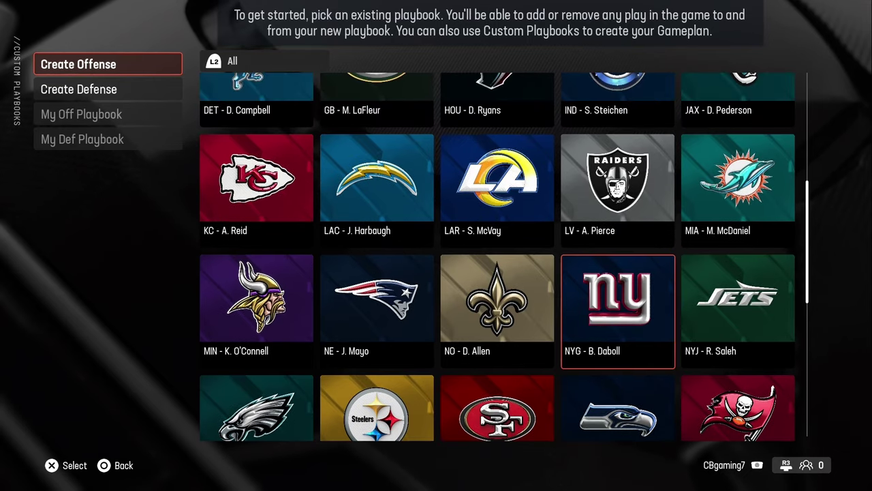
key("Left")
key("Left")
key("Up")
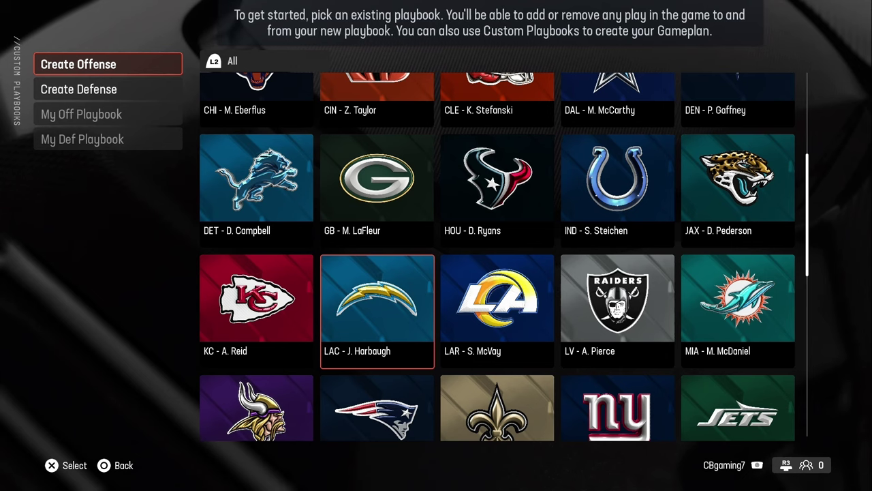
key("Right")
key("Up")
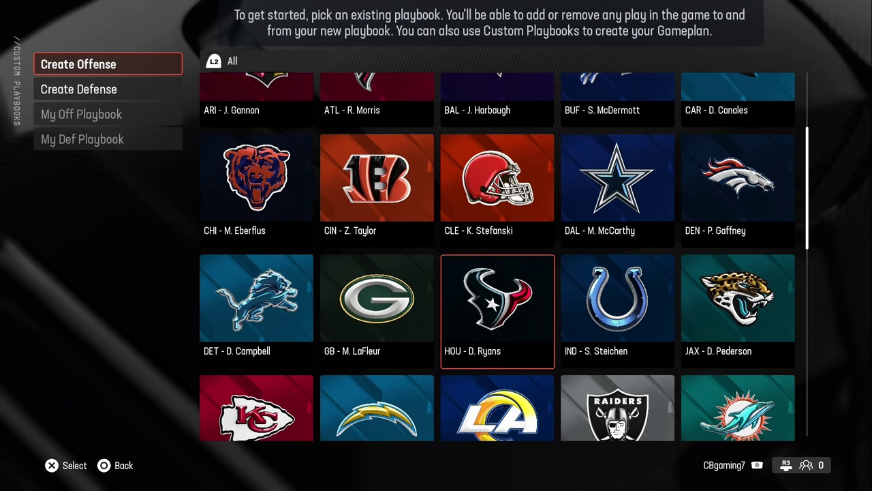
key("Left")
key("Left")
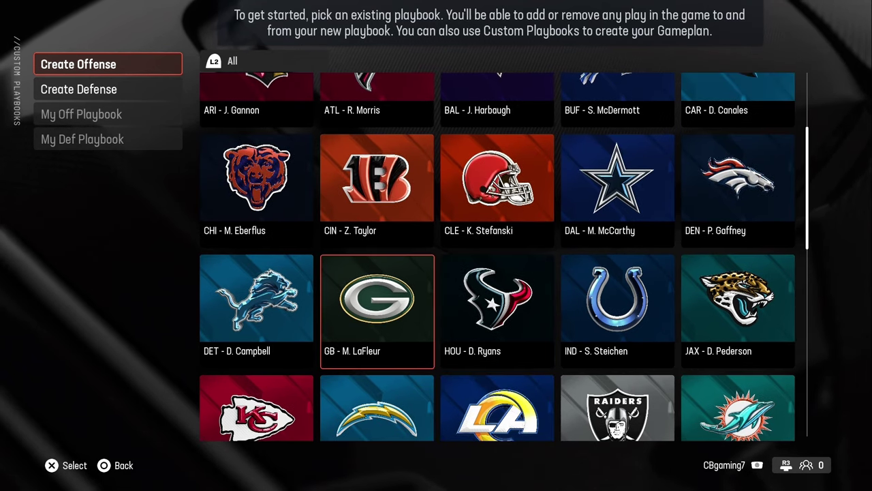
key("Up")
key("Right")
key("Right")
key("Right")
key("Right")
key("Up")
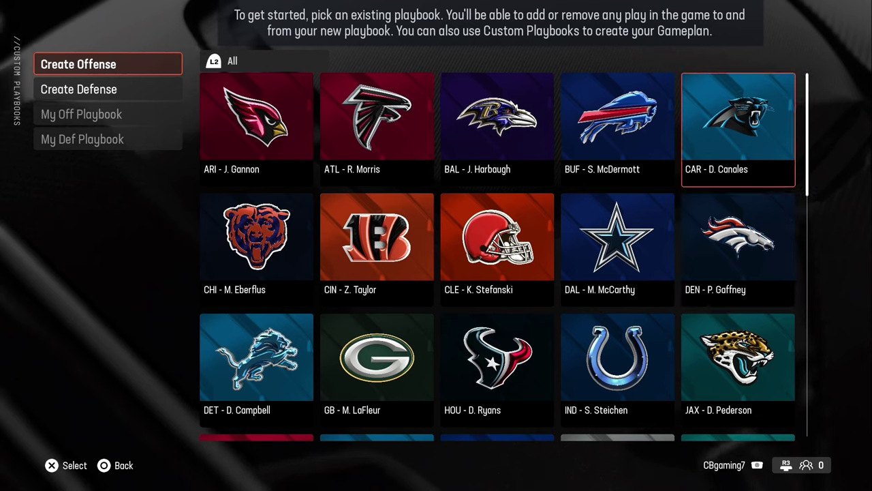
key("Left")
key("Left")
key("Left")
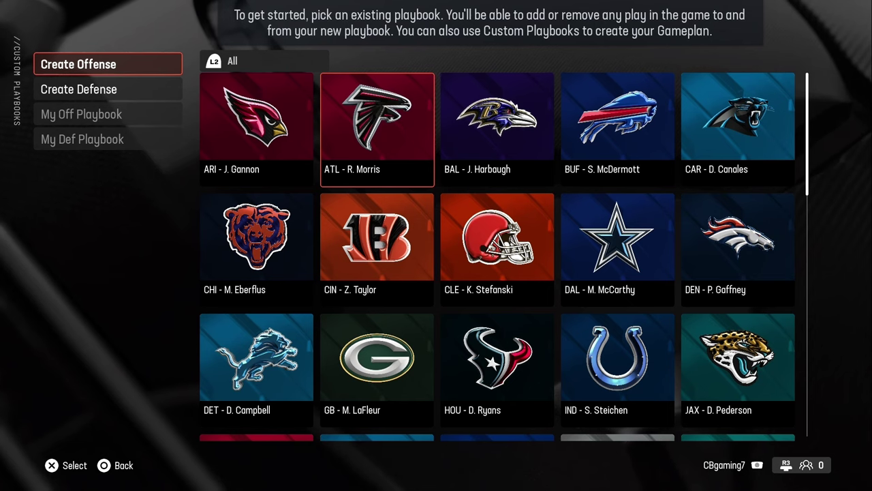
Browse the Atlanta to Carolina playbooks, then settle on the Green Bay playbook.
key("Right")
key("Right")
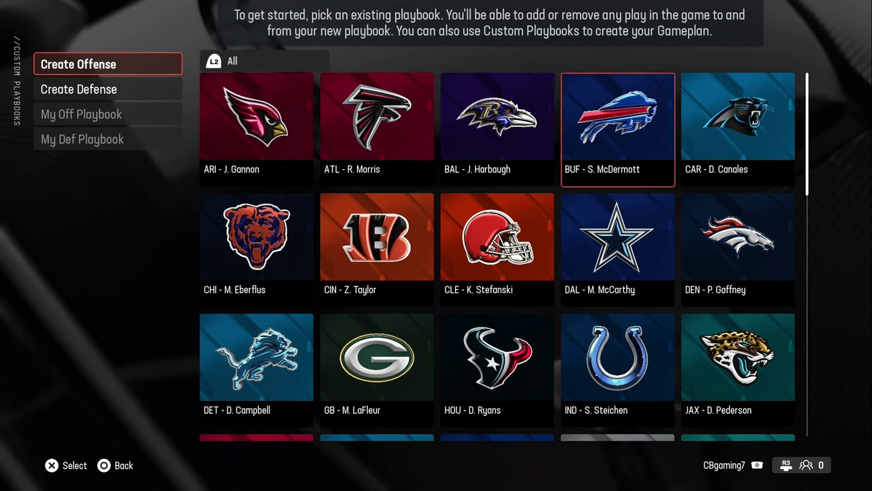
key("Right")
key("Left")
key("Left")
key("Left")
key("Down")
key("Right")
key("Up")
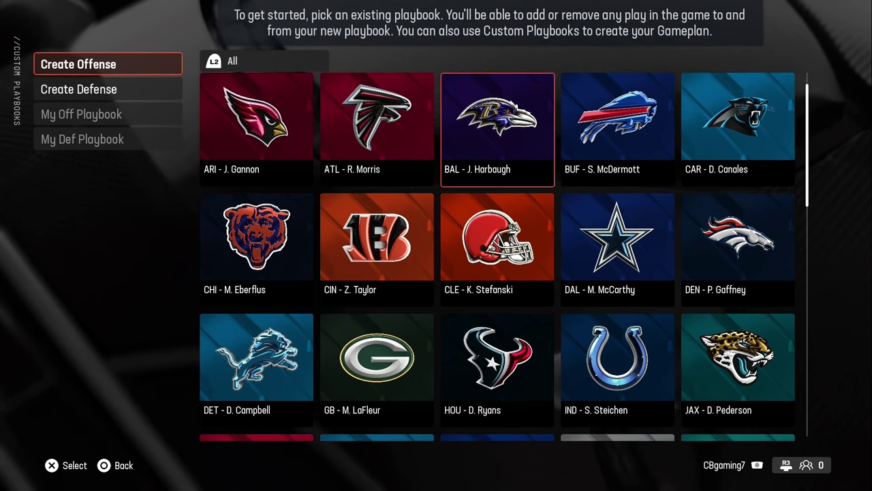
key("Down")
key("Right")
key("Down")
key("Left")
key("Left")
key("Right")
key("Right")
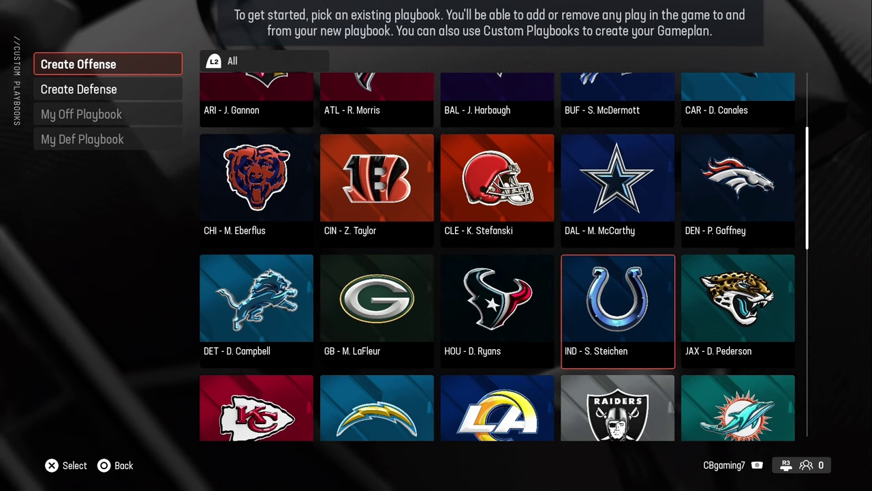
key("Left")
key("Left")
Build CUSTOMPACKERS from Green Bay's playbook, compare Goal Line and I Form Y Off Close audibles.
key("Return")
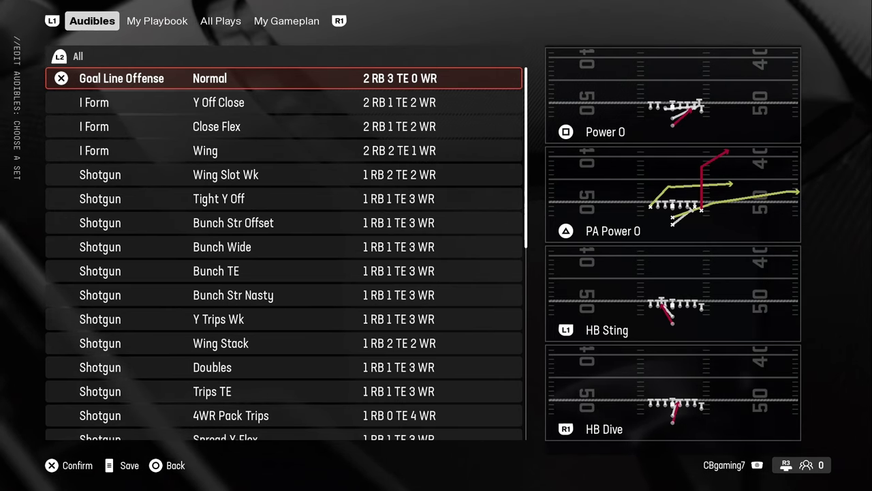
key("Down")
key("Up")
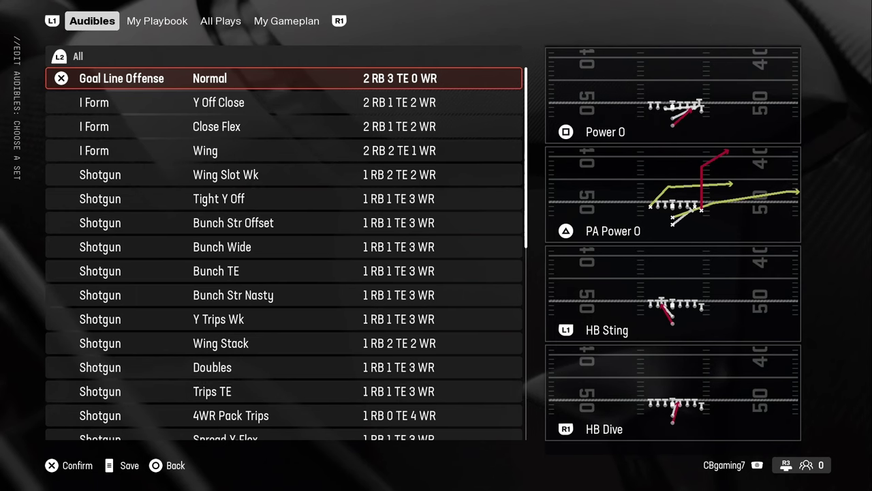
key("Down")
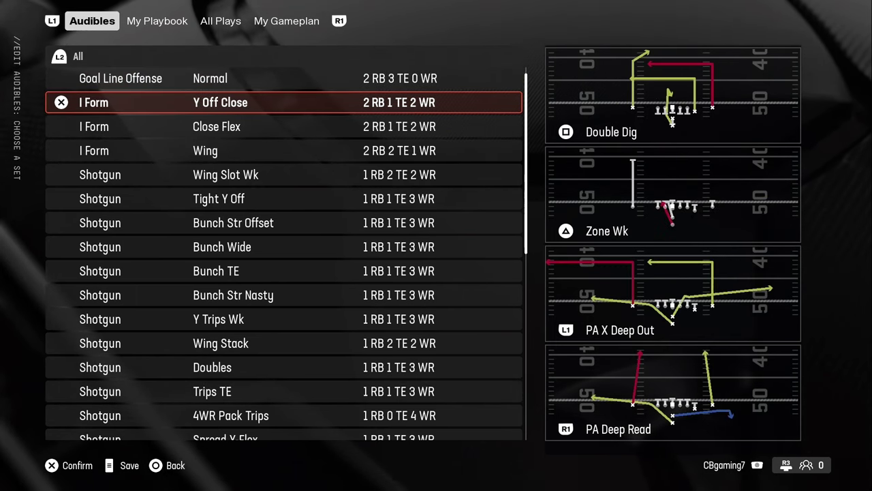
key("Up")
key("Up")
key("Down")
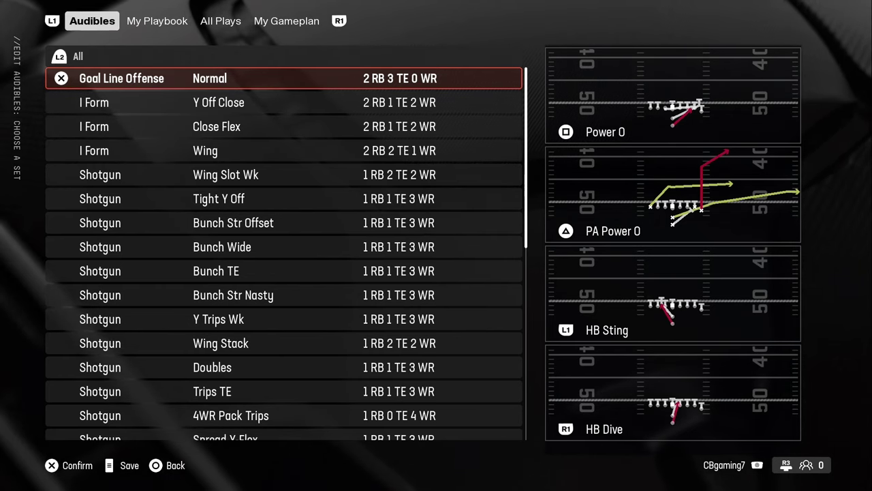
key("Escape")
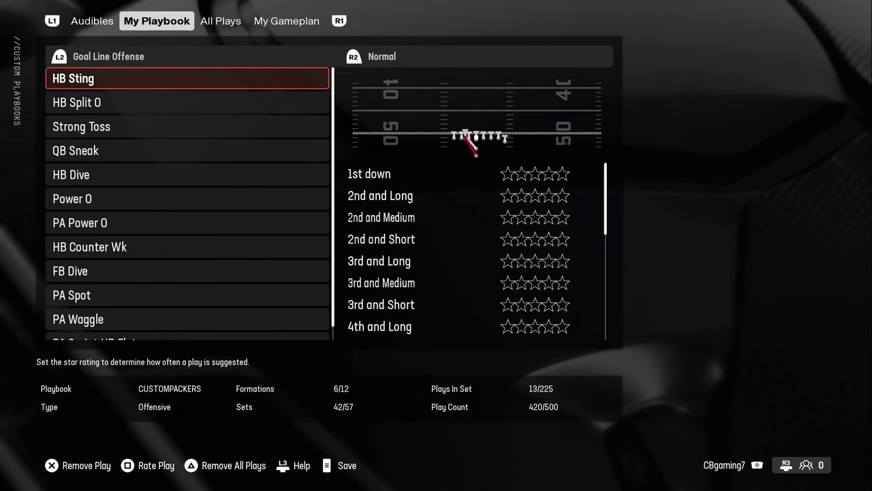
Choose the Singleback formation from the formation list.
key("r")
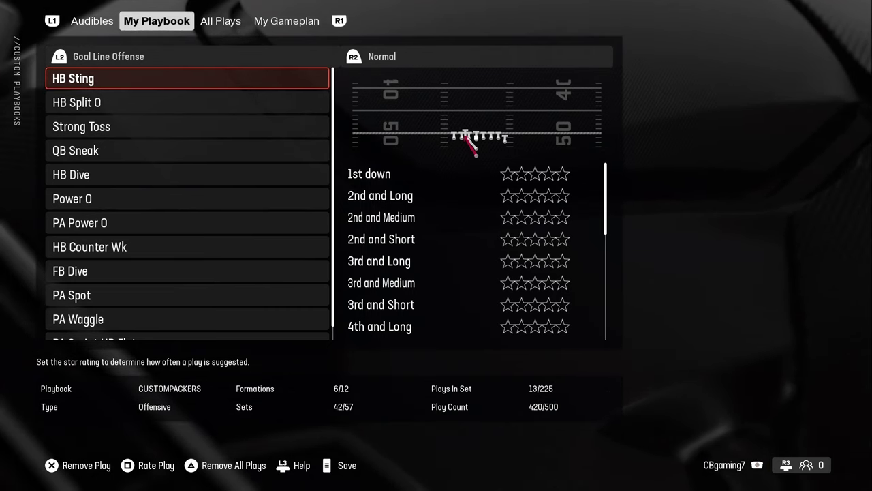
key("Return")
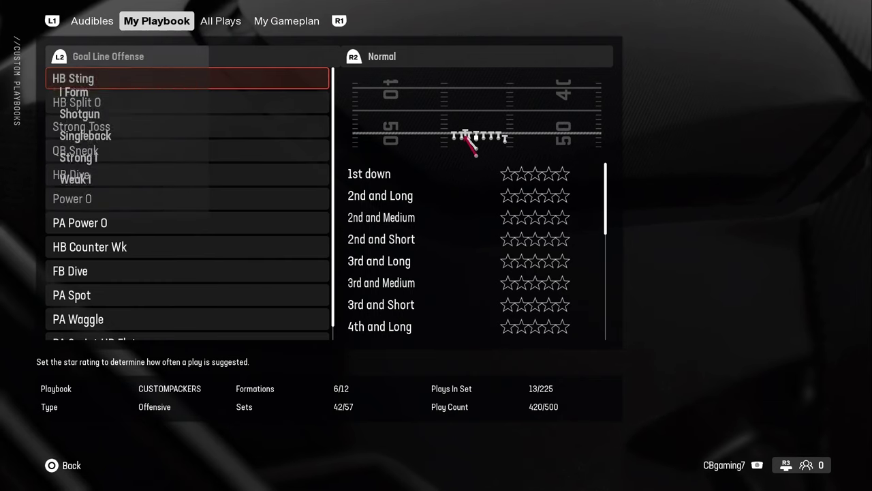
key("Down")
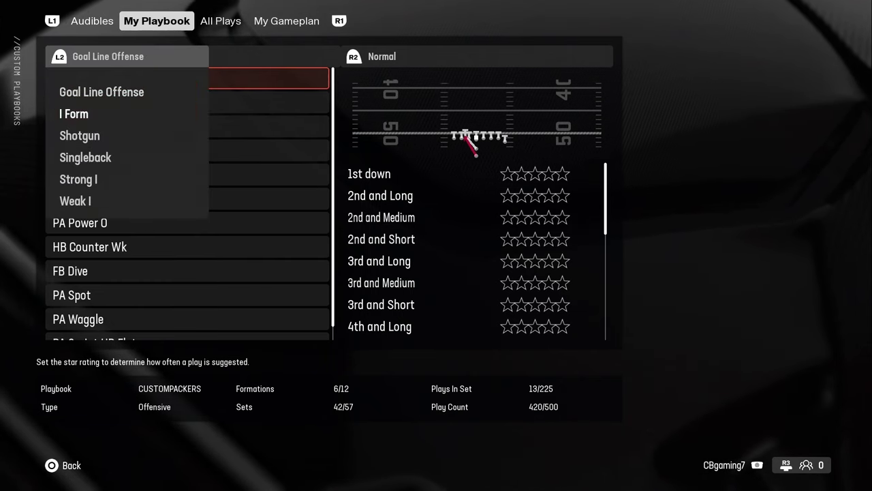
key("Down")
key("Down")
key("Down")
key("Up")
key("Up")
key("Up")
key("Up")
key("Down")
key("Down")
key("Down")
key("Down")
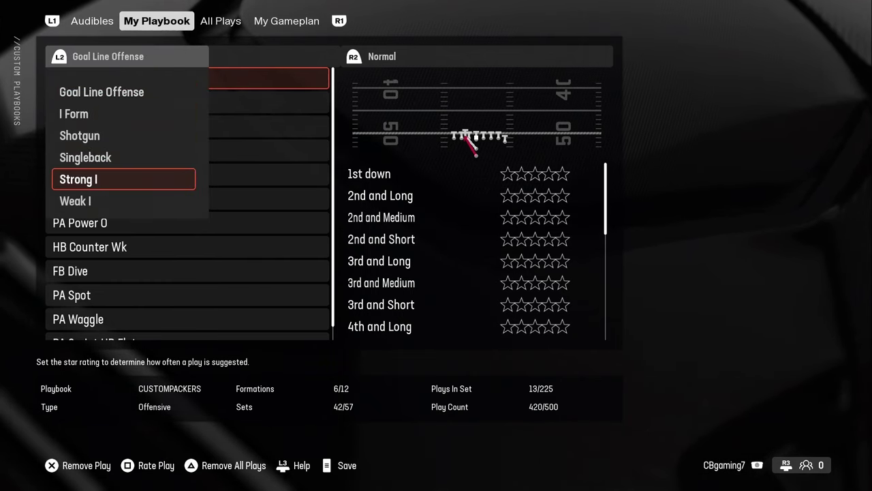
key("Up")
key("Return")
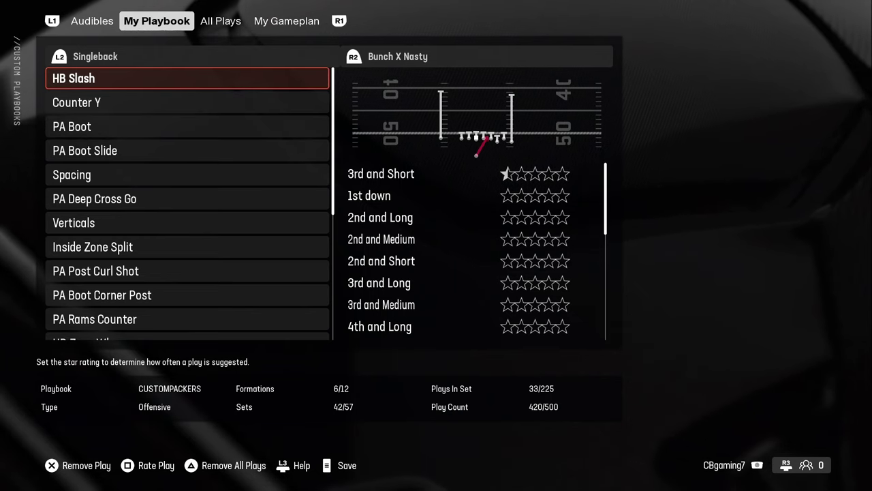
Pick the Wing Close set within Singleback to show plays like Wide Zone and HB Dive.
key("r")
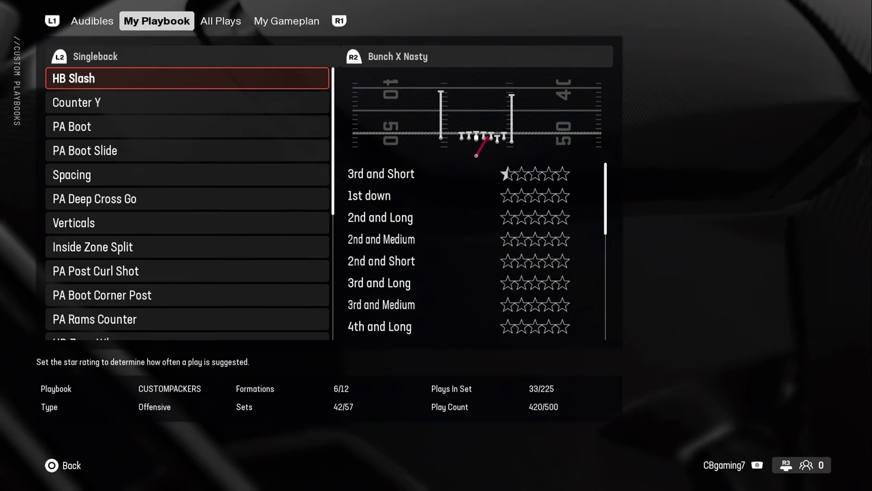
key("e")
key("Down")
key("Down")
key("Down")
key("Down")
key("Down")
key("Down")
key("Down")
key("Down")
key("Down")
key("Down")
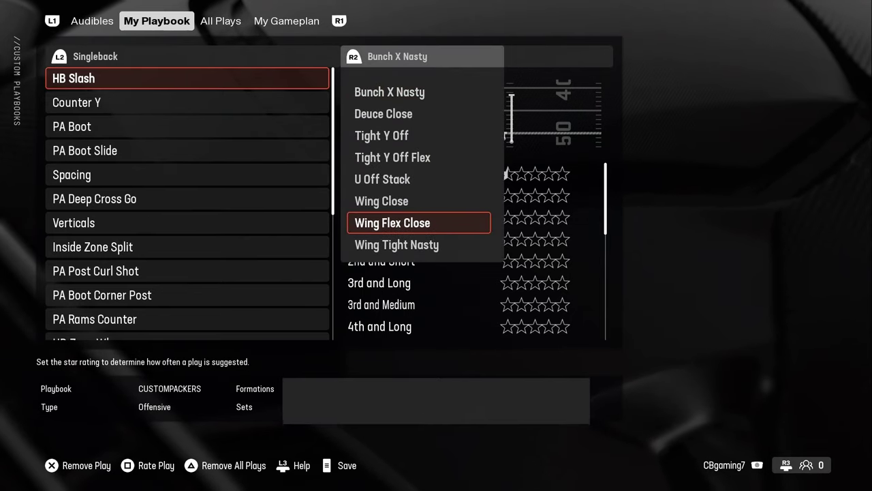
key("Down")
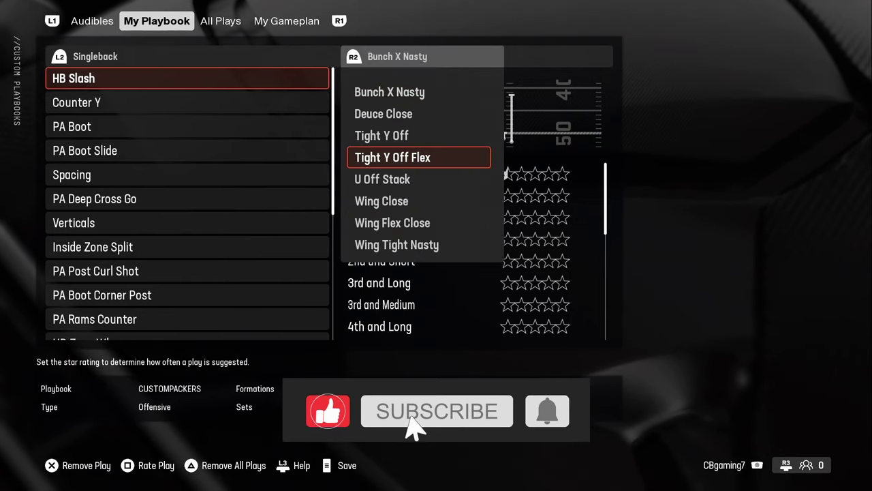
key("Down")
key("Down")
key("Return")
key("Up")
key("Up")
key("Up")
key("Up")
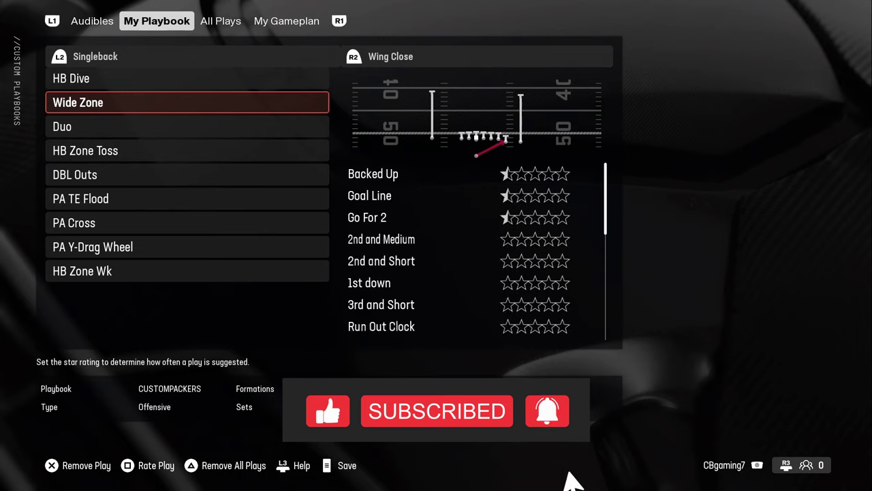
Open the Rate Play view on HB Dive, then back out without changing its ratings.
key("Up")
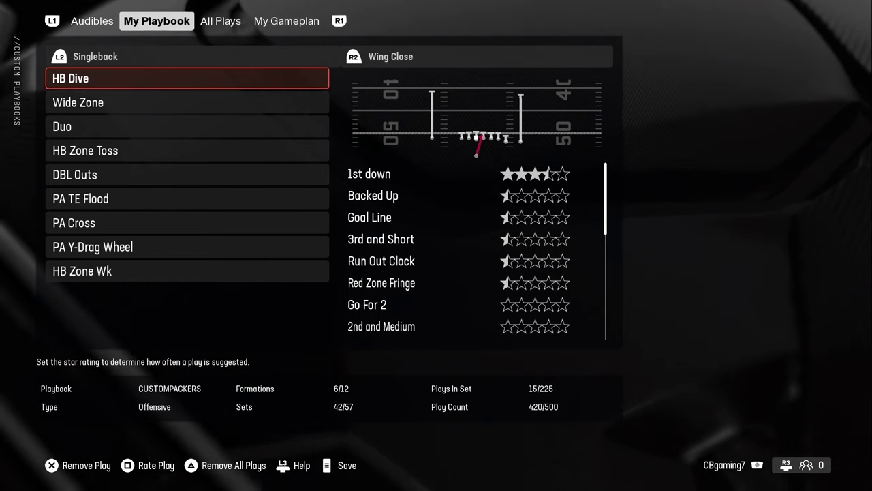
key("Return")
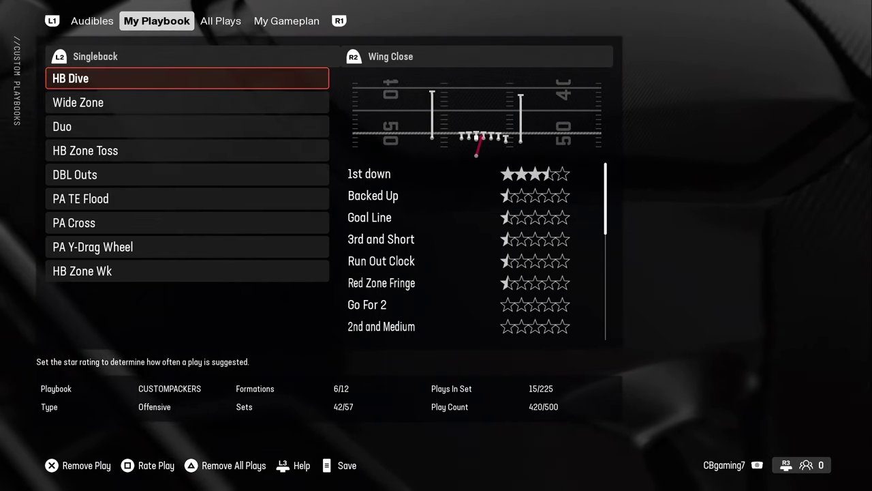
key("Return")
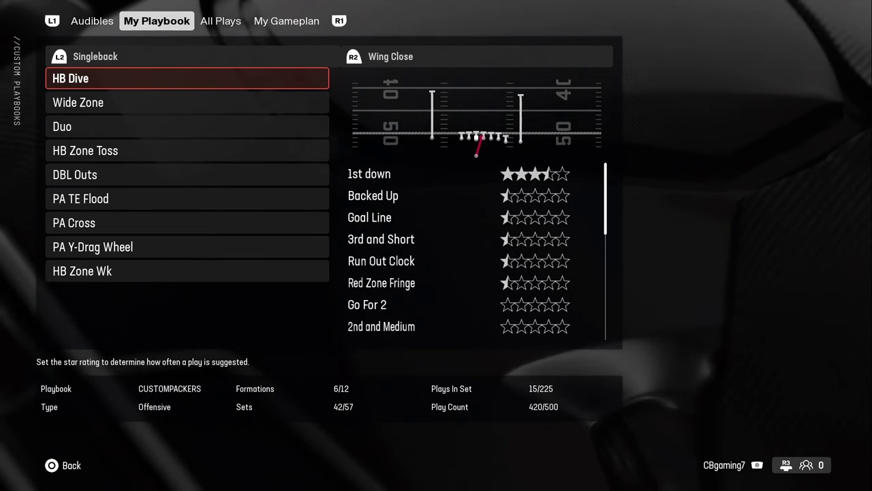
key("Escape")
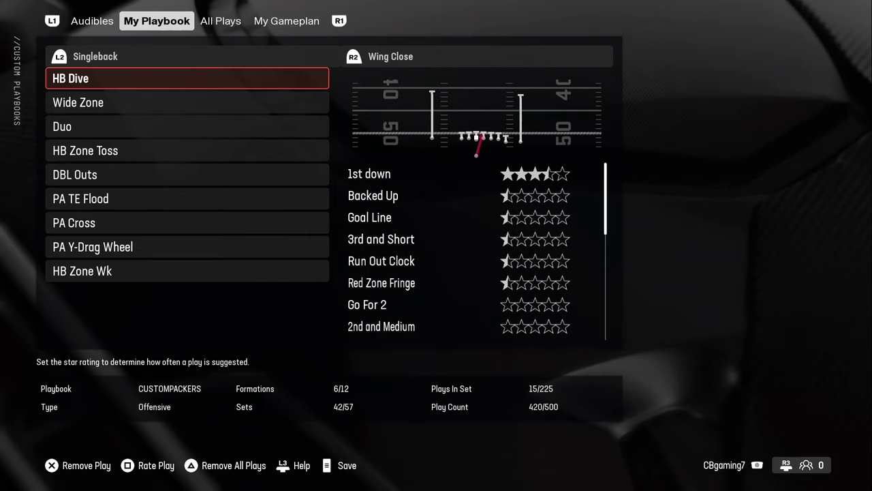
Return from My Gameplan to My Playbook and browse between HB Sting and HB Split O.
key("r")
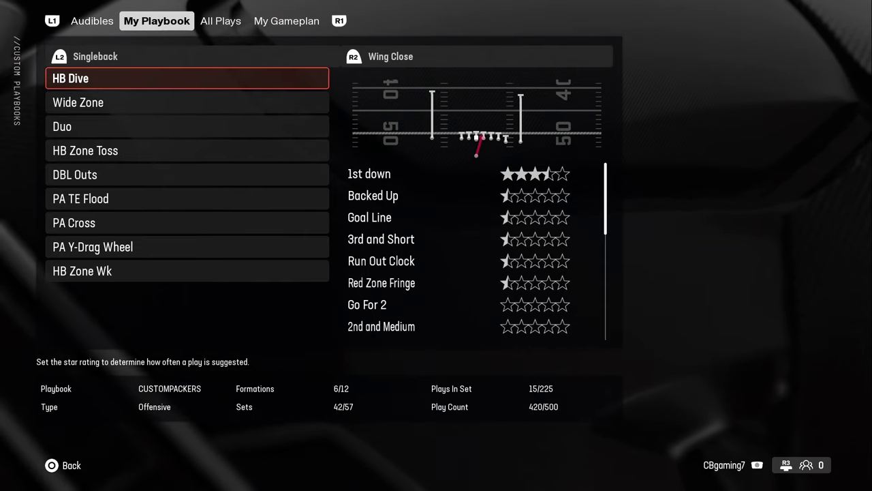
key("e")
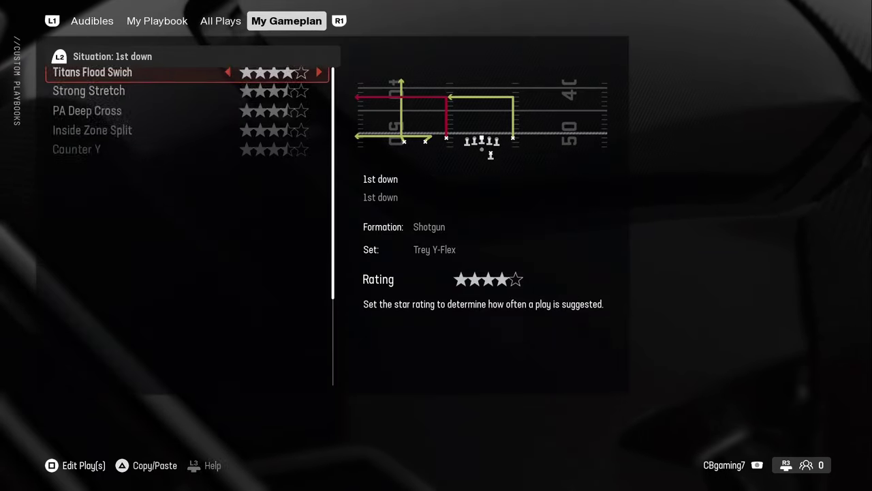
key("q")
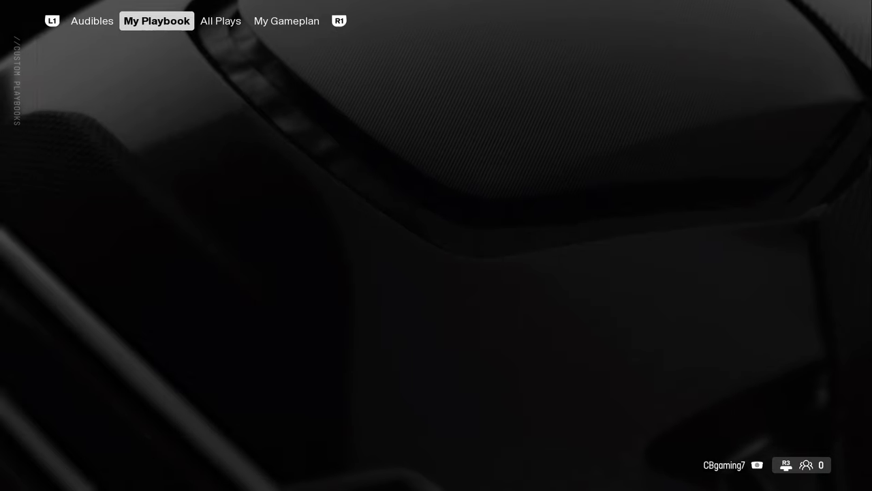
key("Down")
key("Up")
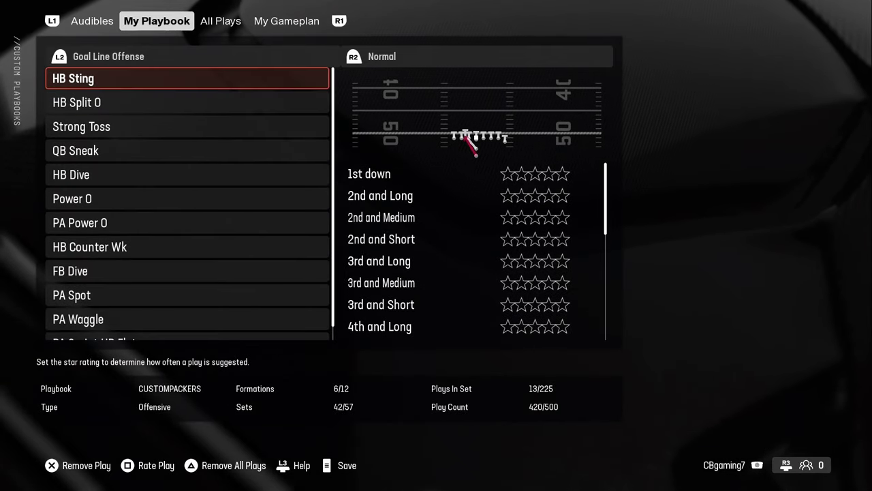
key("Down")
key("Up")
key("Down")
key("Up")
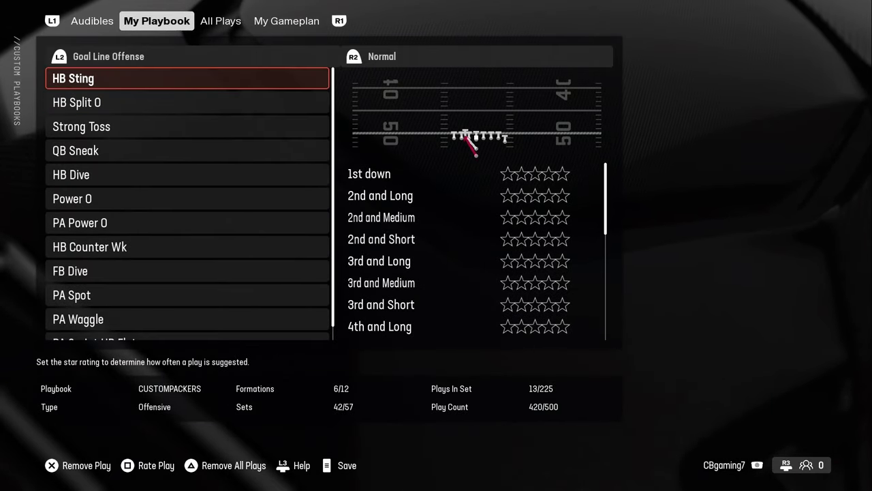
key("Down")
Open and close HB Sting's rating view twice without changes.
key("r")
key("Up")
key("Down")
key("Up")
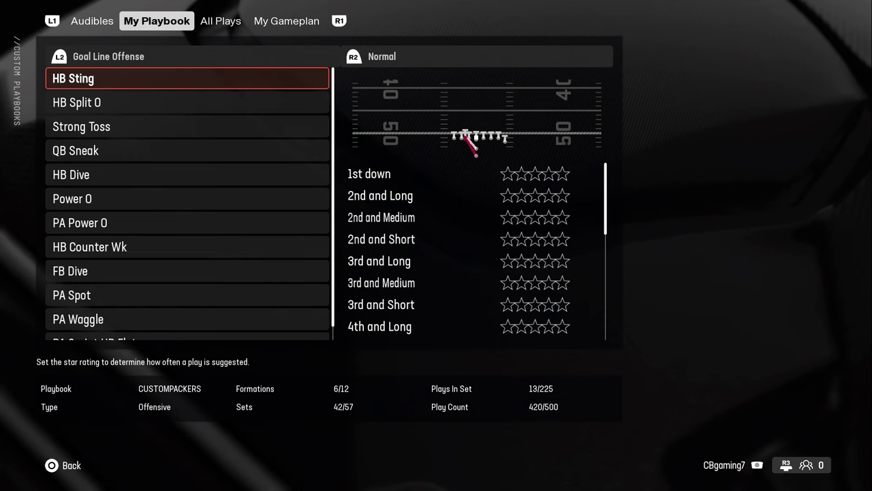
key("Escape")
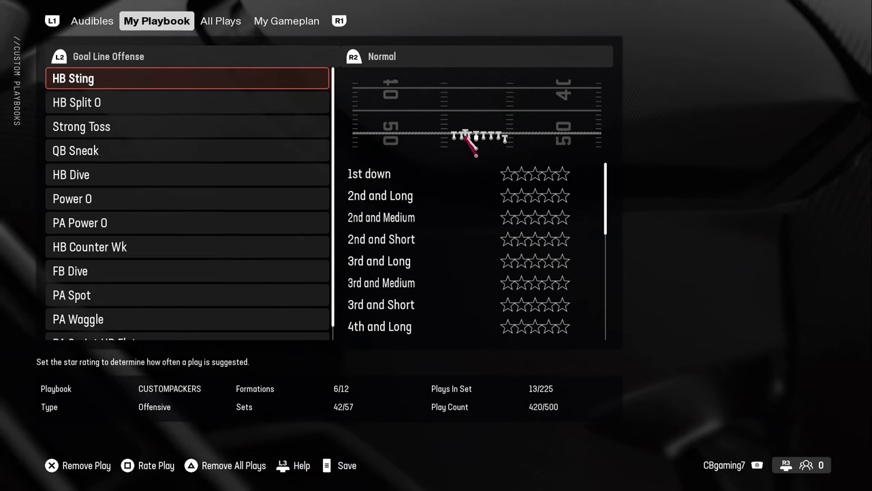
key("r")
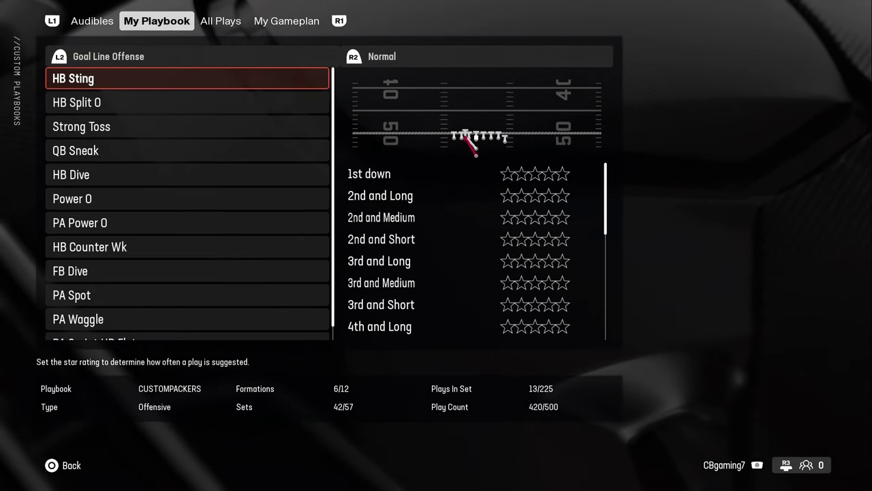
key("Escape")
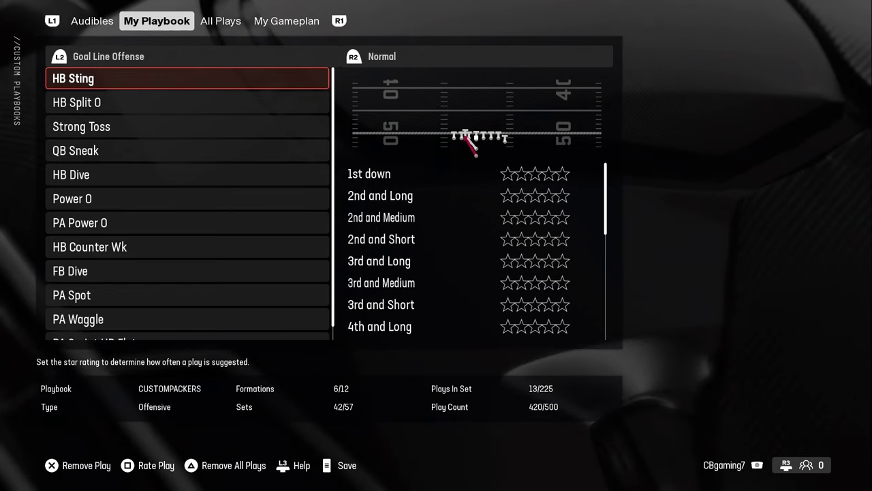
Step through Strong Toss, QB Sneak and HB Dive, then check Power O's ratings.
key("r")
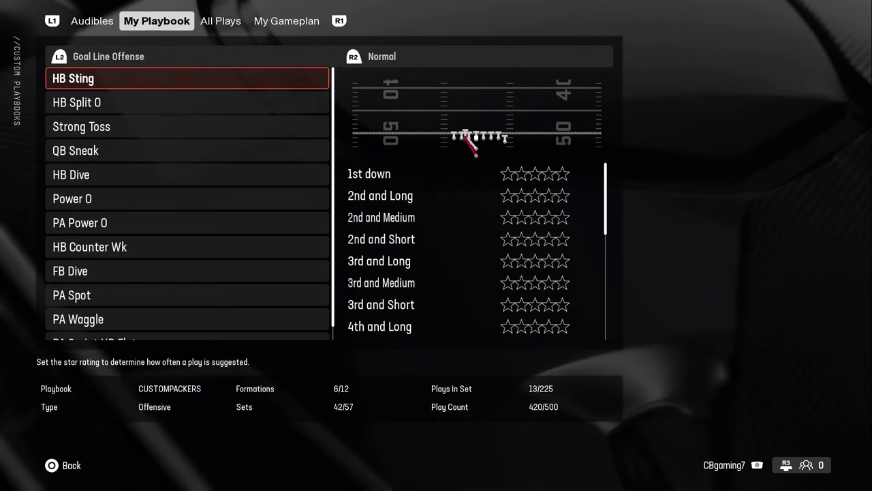
key("Down")
key("Down")
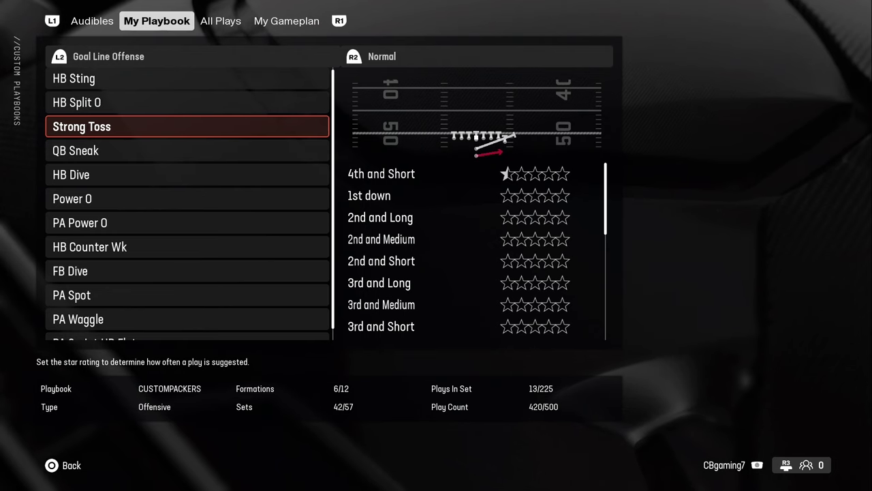
key("Down")
key("Down")
key("Down")
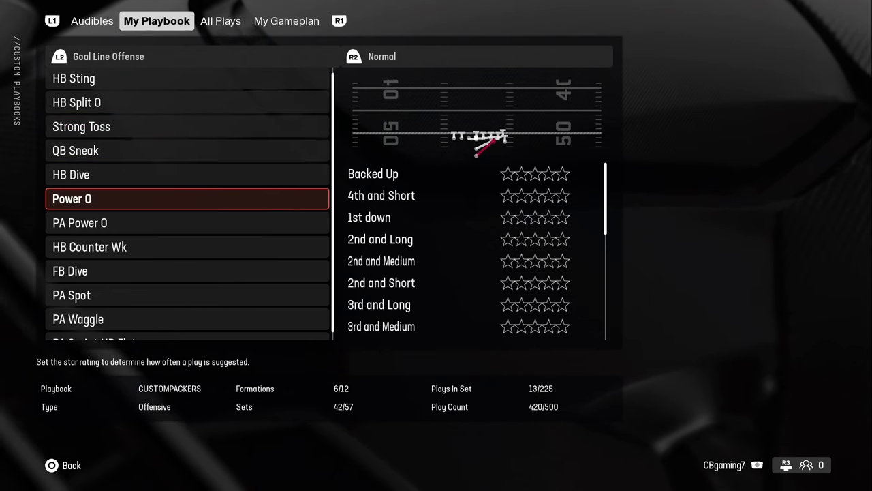
key("Escape")
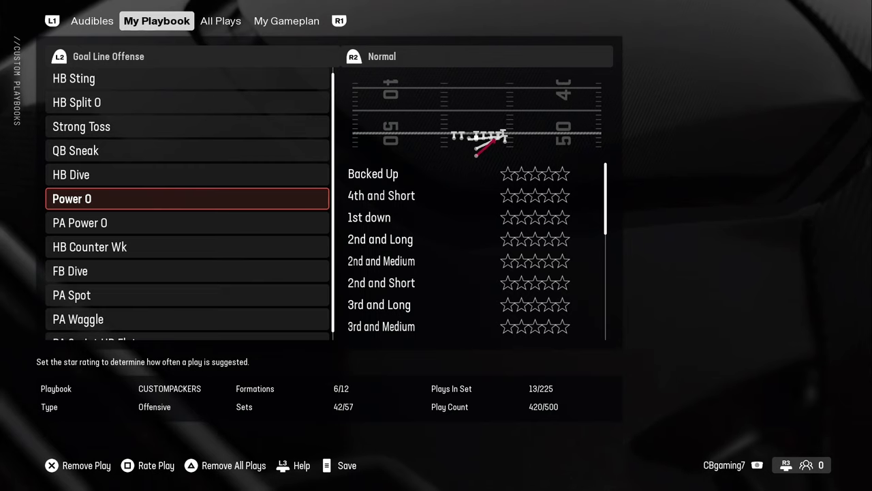
key("r")
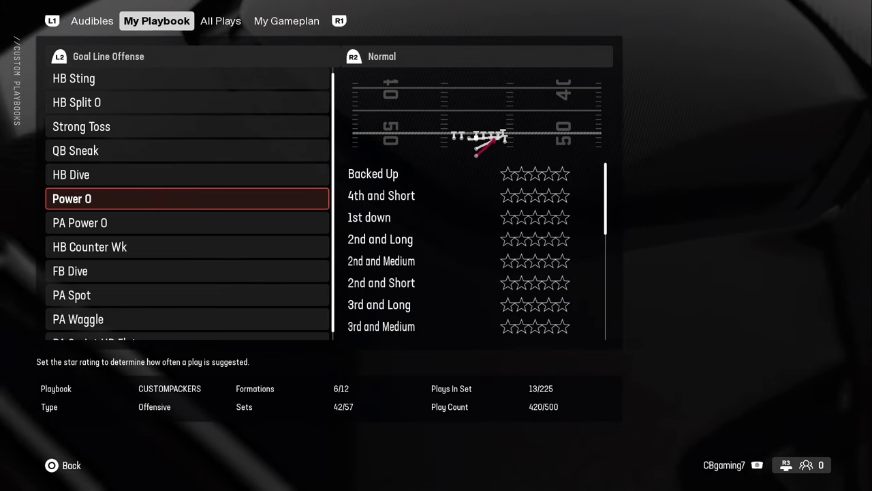
key("Escape")
Check QB Sneak, HB Split O and Strong Toss ratings, leaving HB Counter Wk unrated.
key("Down")
key("Down")
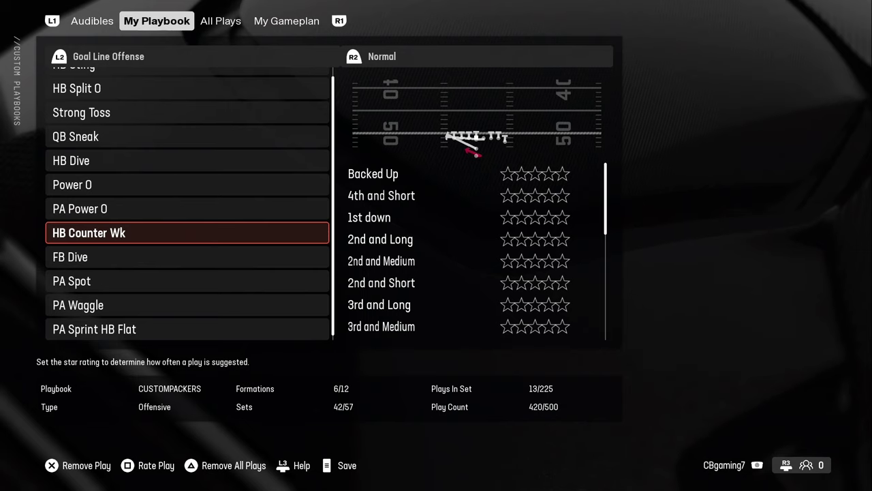
key("Up")
key("Up")
key("Up")
key("Up")
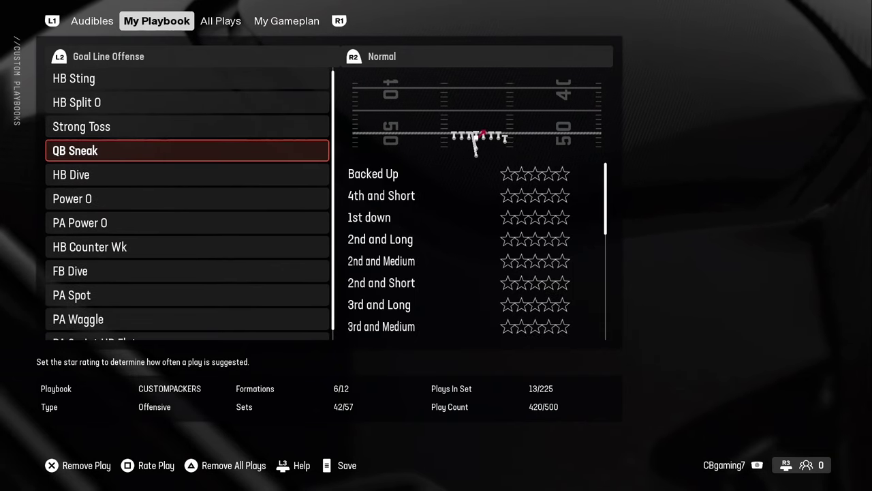
key("Up")
key("Up")
key("r")
key("Down")
key("Down")
key("Down")
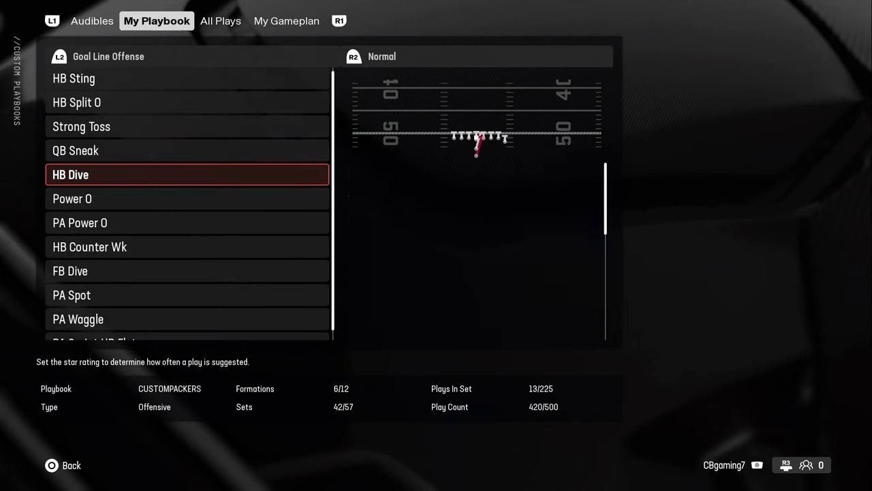
key("Right")
key("Escape")
key("Down")
key("Down")
key("Down")
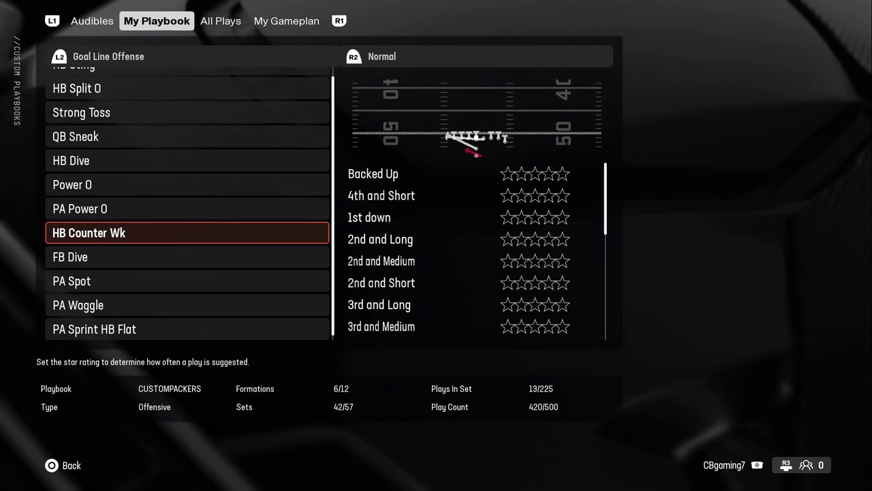